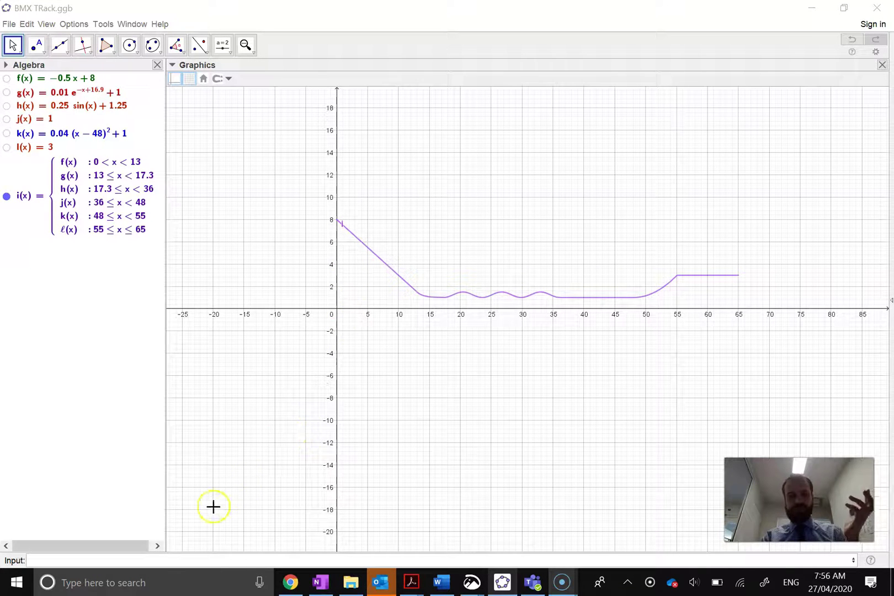
Enter Integral(i, 0, 65) to shade the area under the track; a shows '?'
click(154, 560)
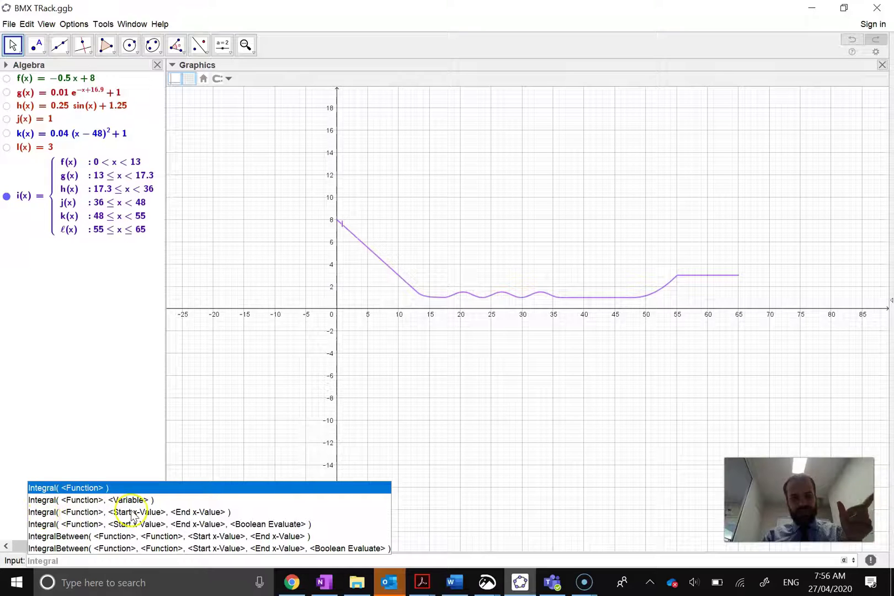
click(124, 559)
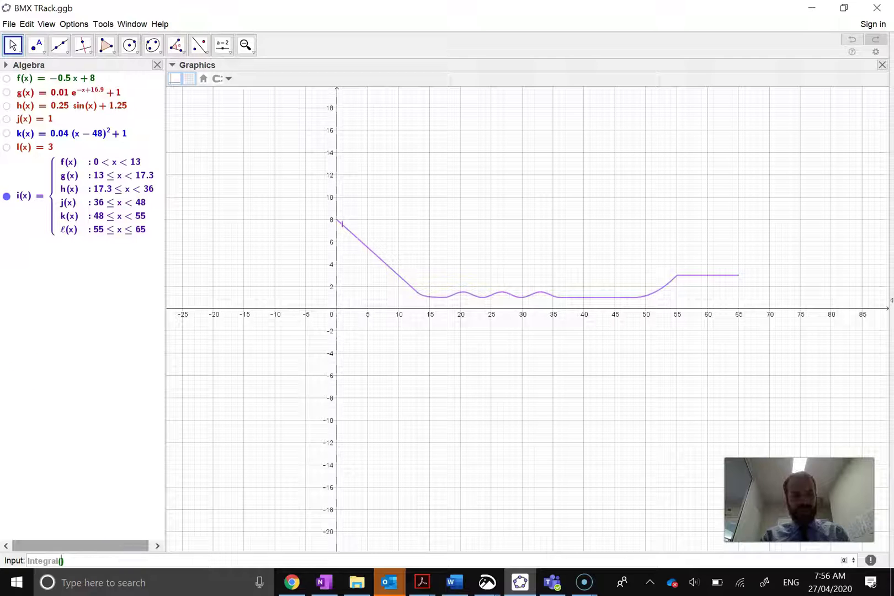
click(22, 199)
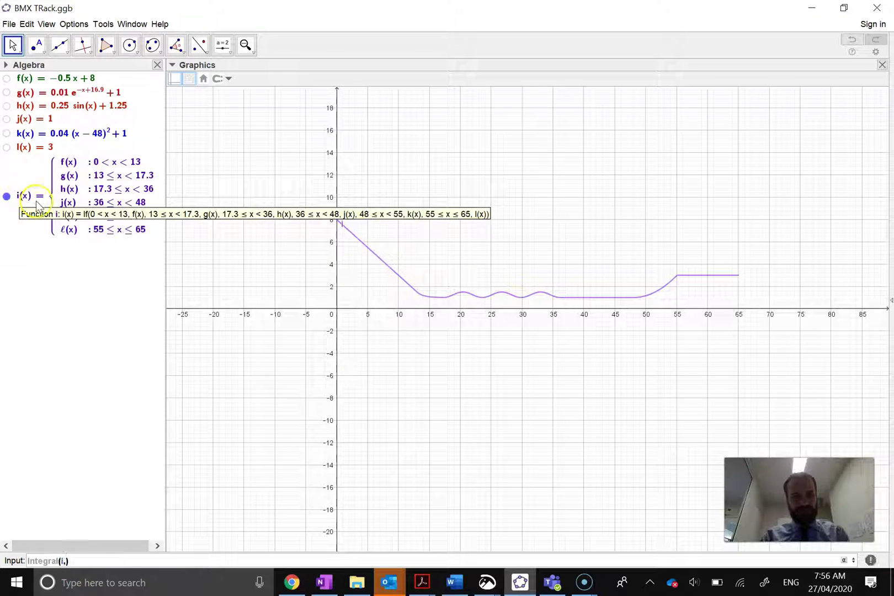
click(109, 171)
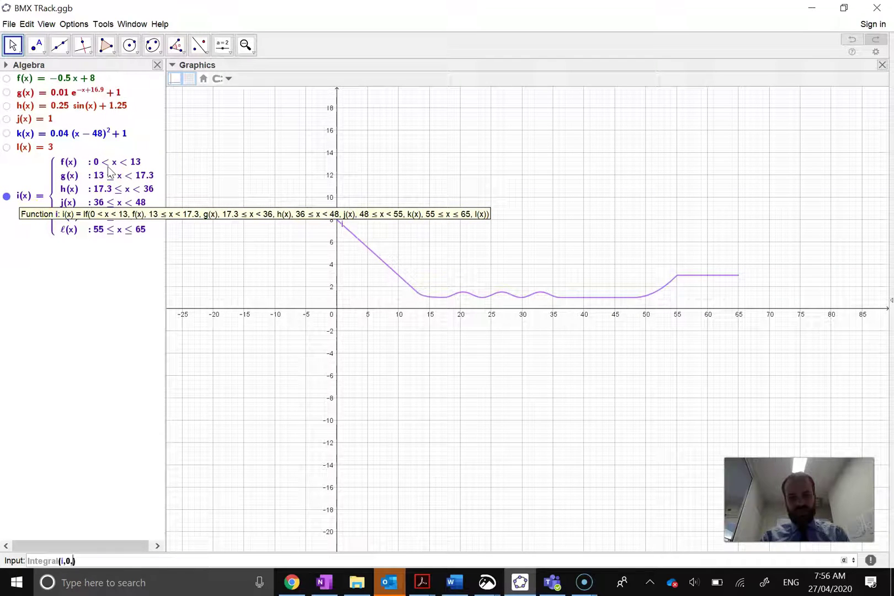
text(65)
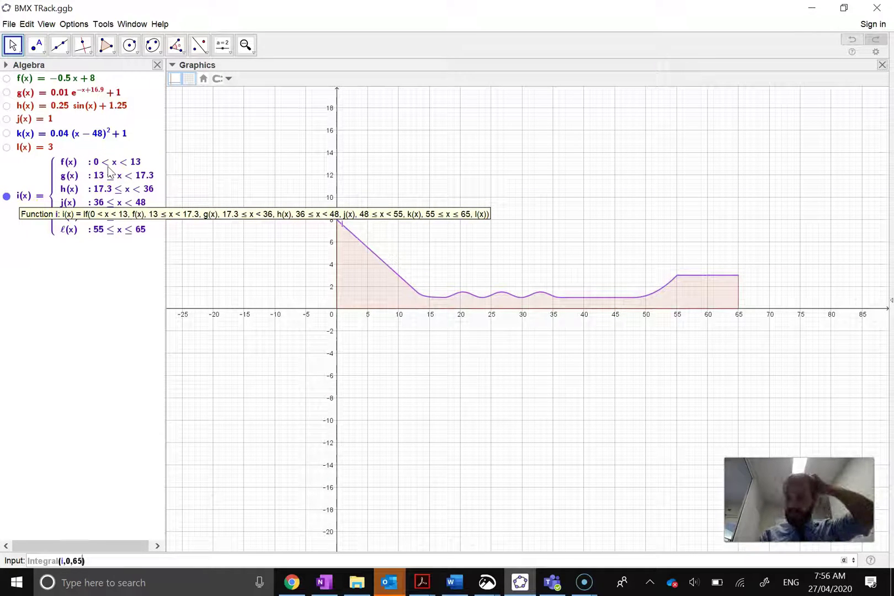
key(Return)
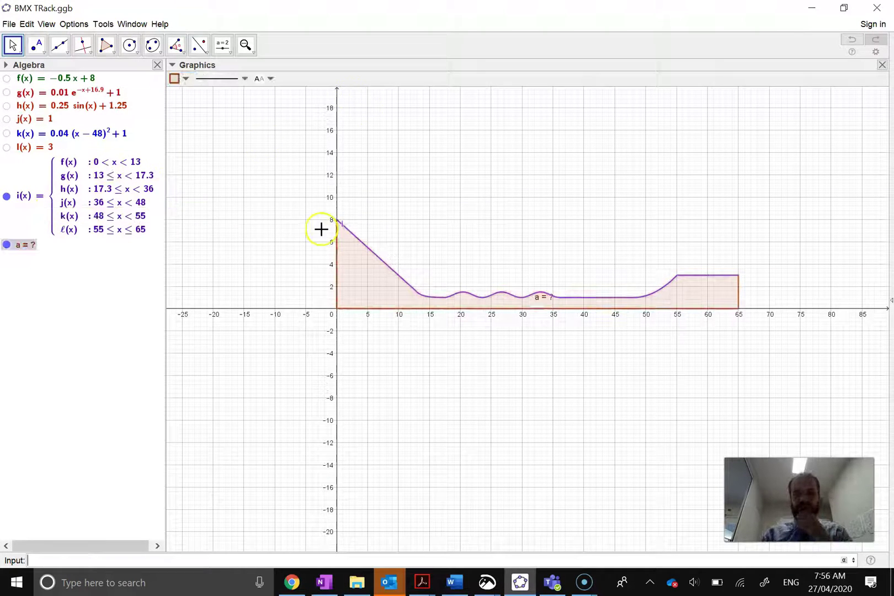
Select the undefined integral a so it can be removed
click(350, 305)
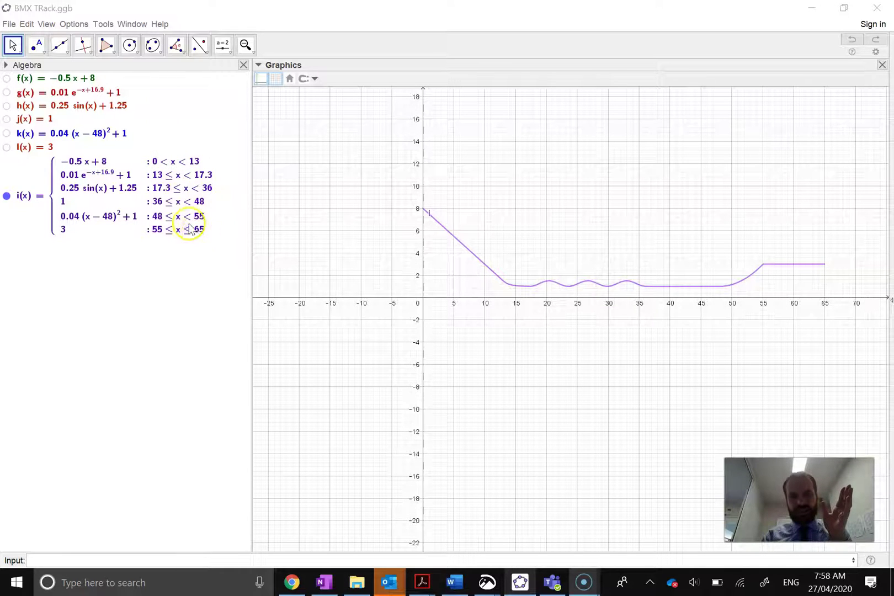
Redefine i(x) so its first piece's condition reads 0 ≤ x < 13
double_click(167, 164)
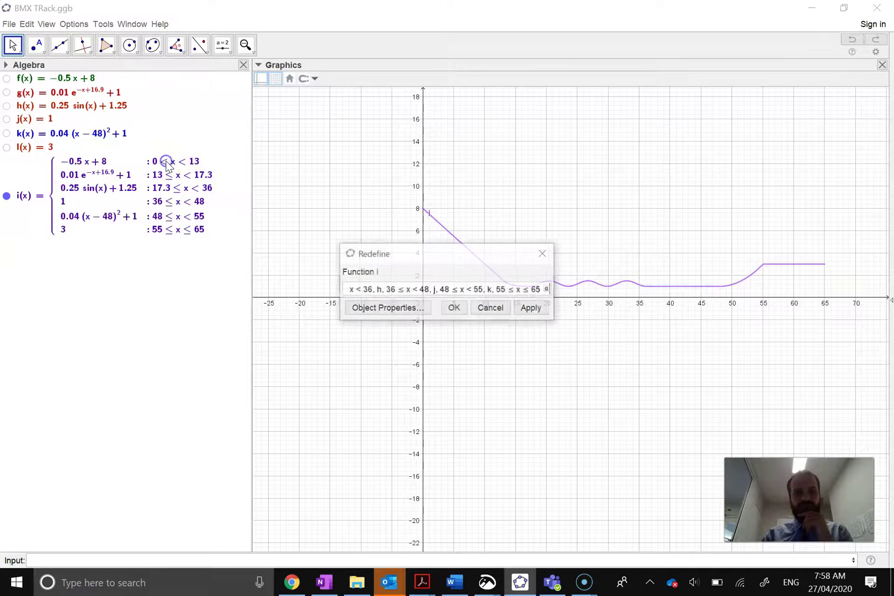
drag(399, 289, 299, 293)
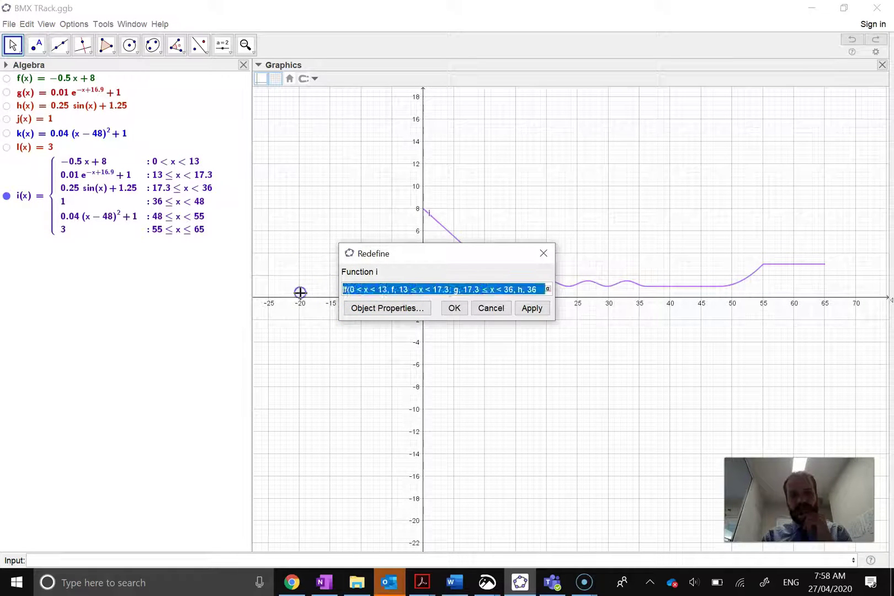
click(363, 290)
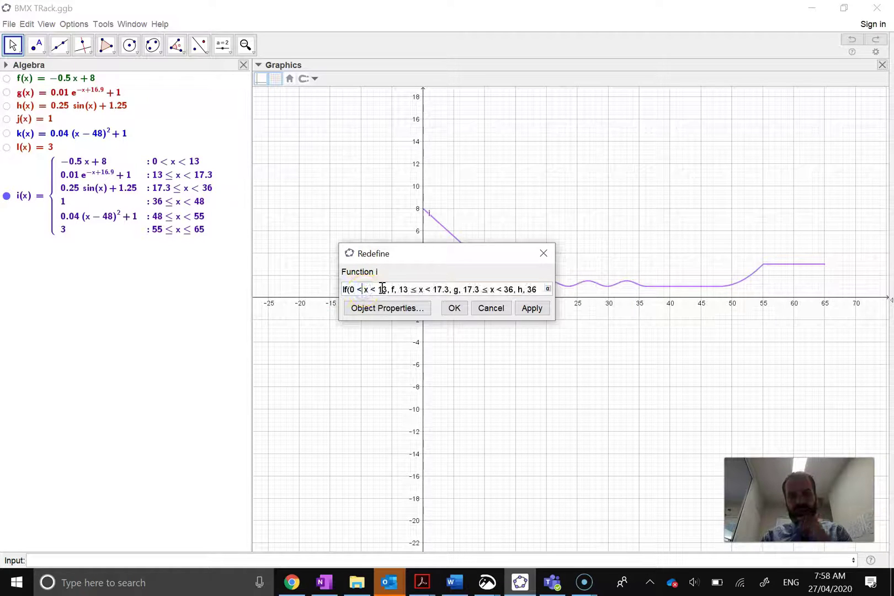
text(=)
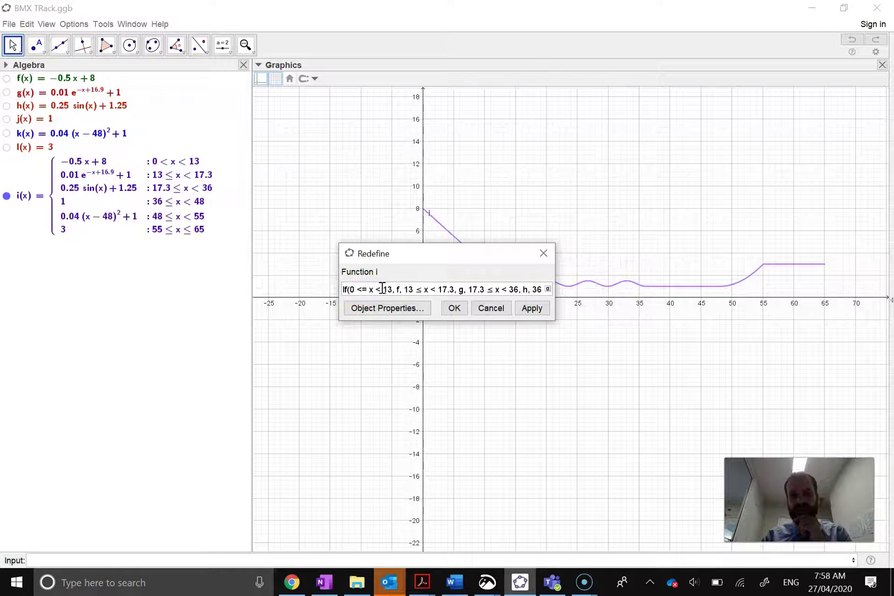
click(532, 309)
click(457, 308)
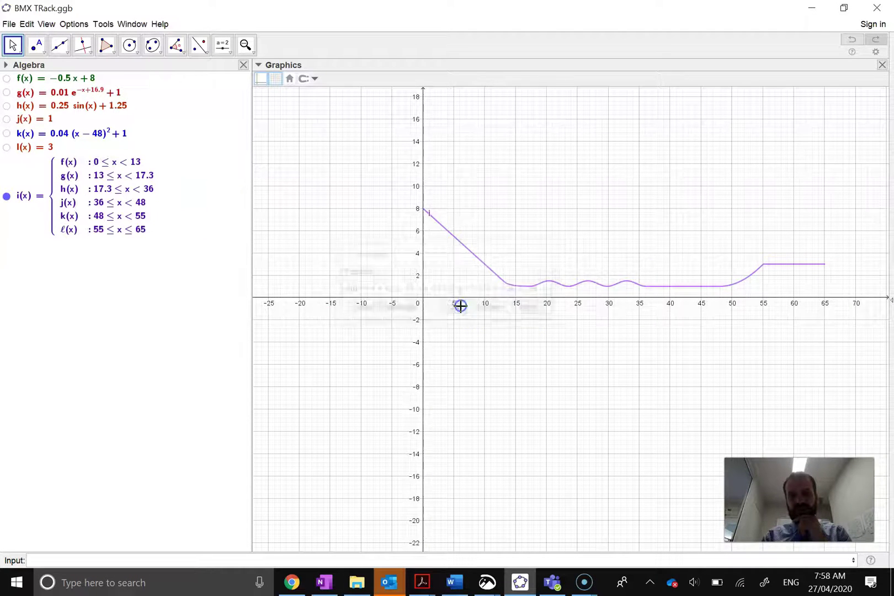
Enter Integral(i, 0, 65) to get a = 143.52, then pan the graph left
click(111, 556)
text(Int)
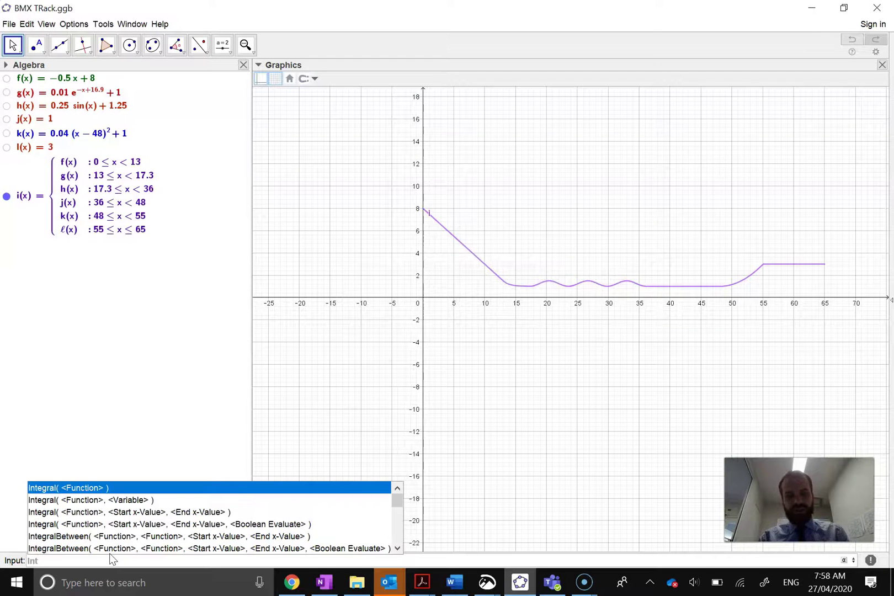
text(egral(i,0,65)
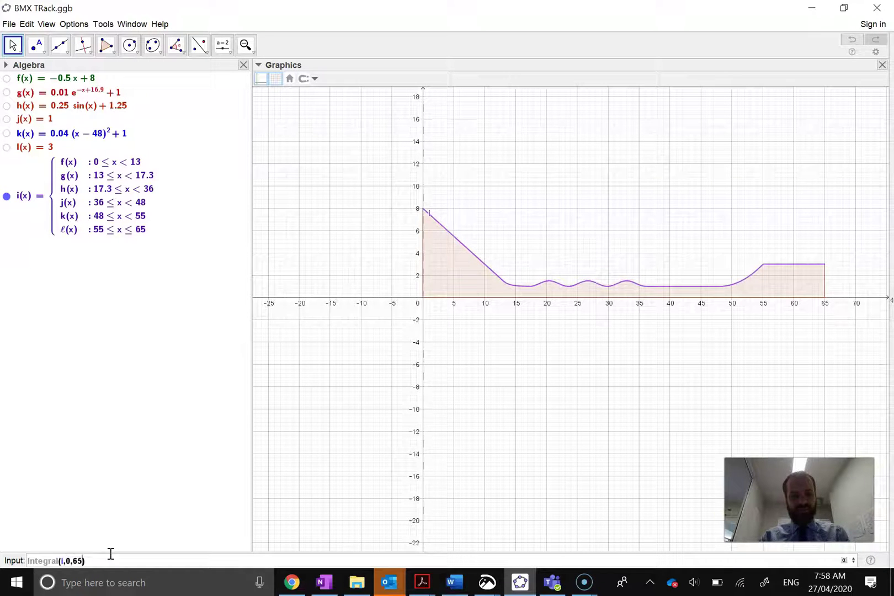
key(Return)
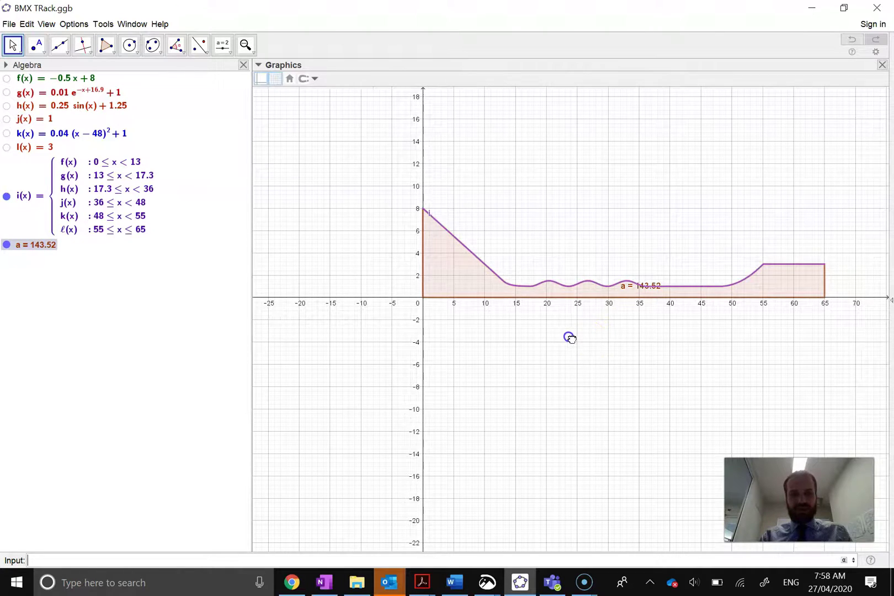
drag(569, 337, 475, 330)
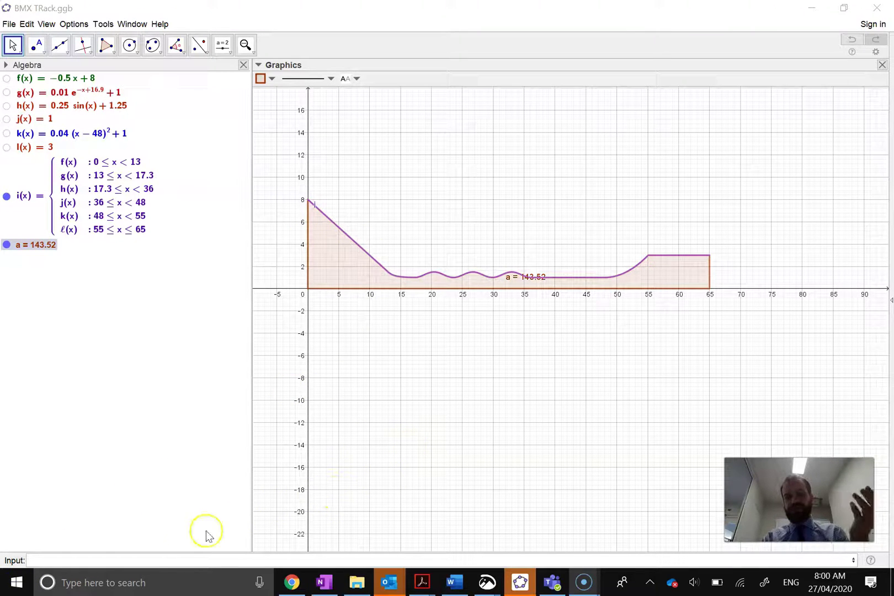
Enter RectangleSum(i, 0, 65, 35, 0) for a 35-rectangle estimate b = 148.25
click(140, 560)
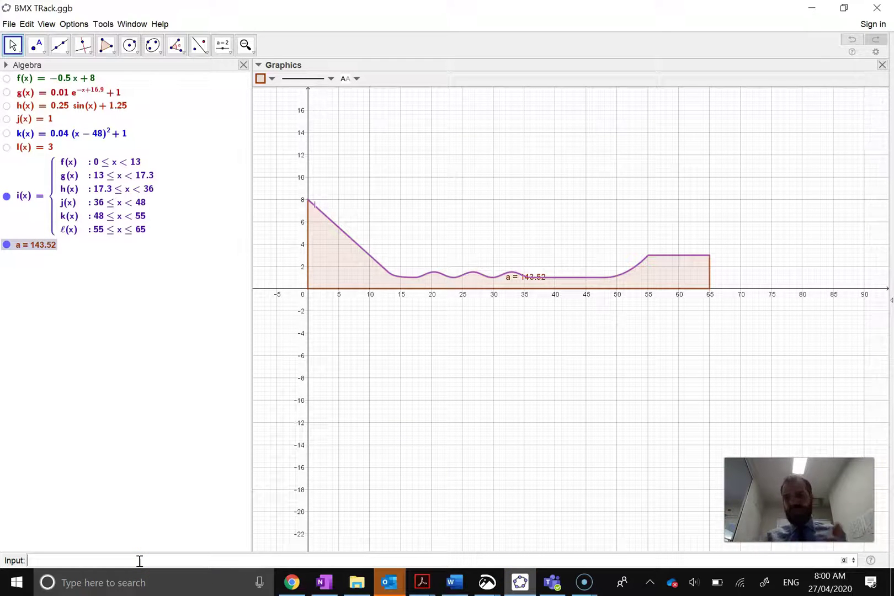
text(Rec)
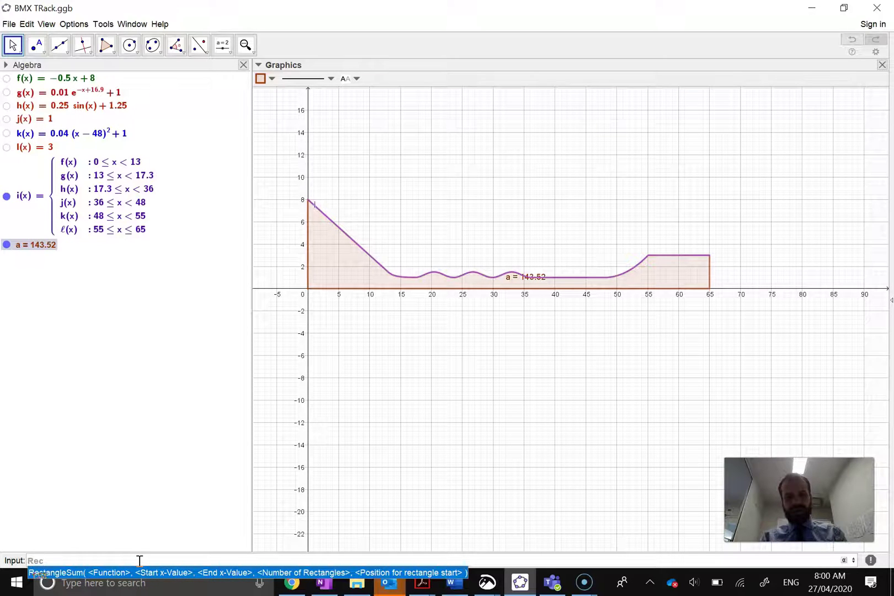
text(tangle)
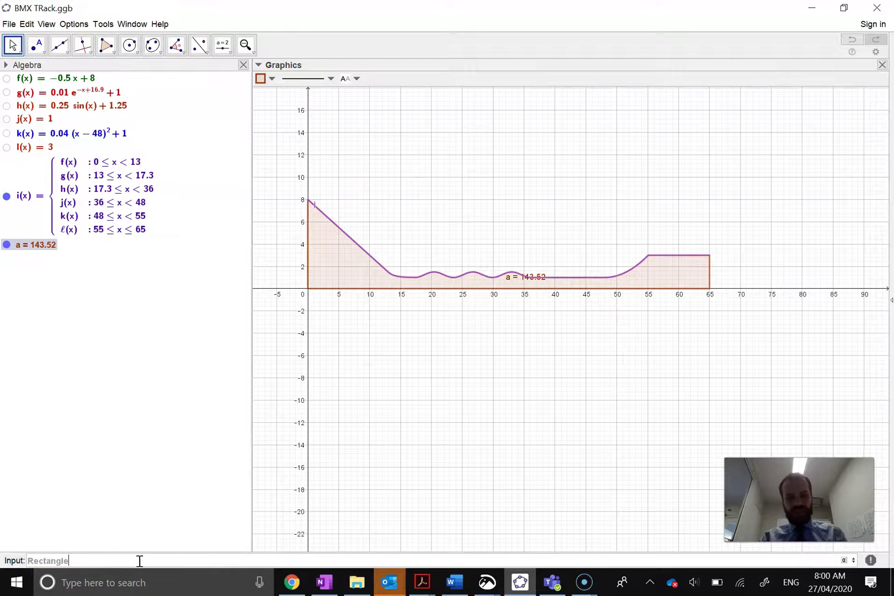
text(Sum)
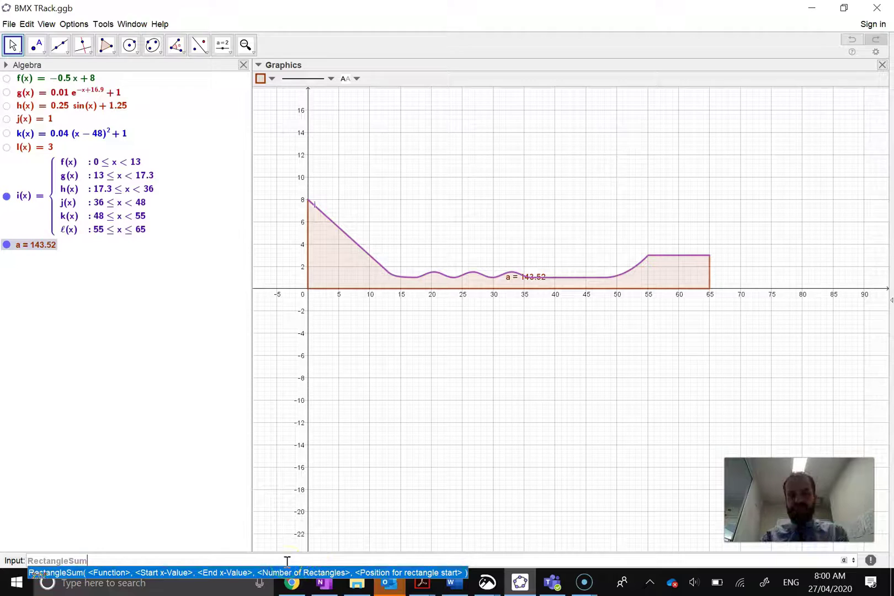
text((i,0,65,)
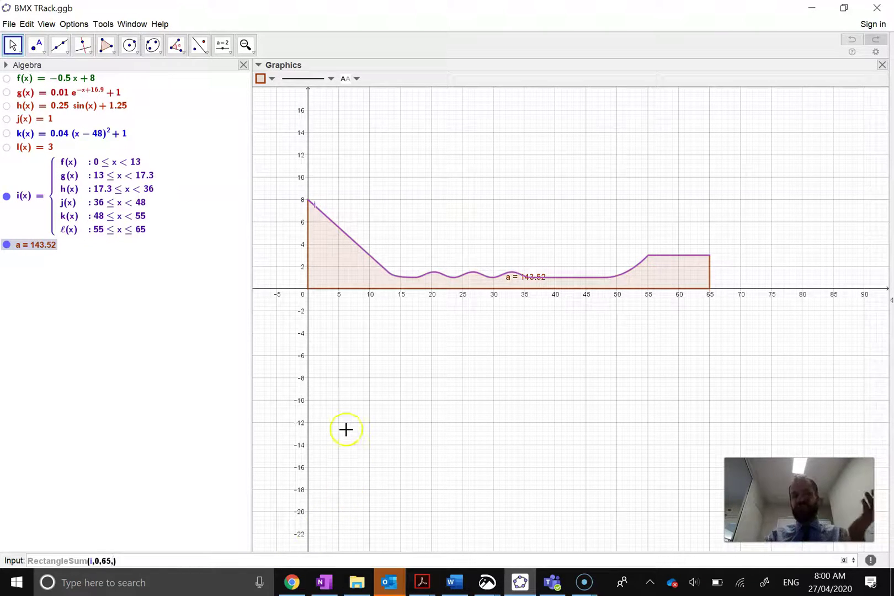
click(326, 275)
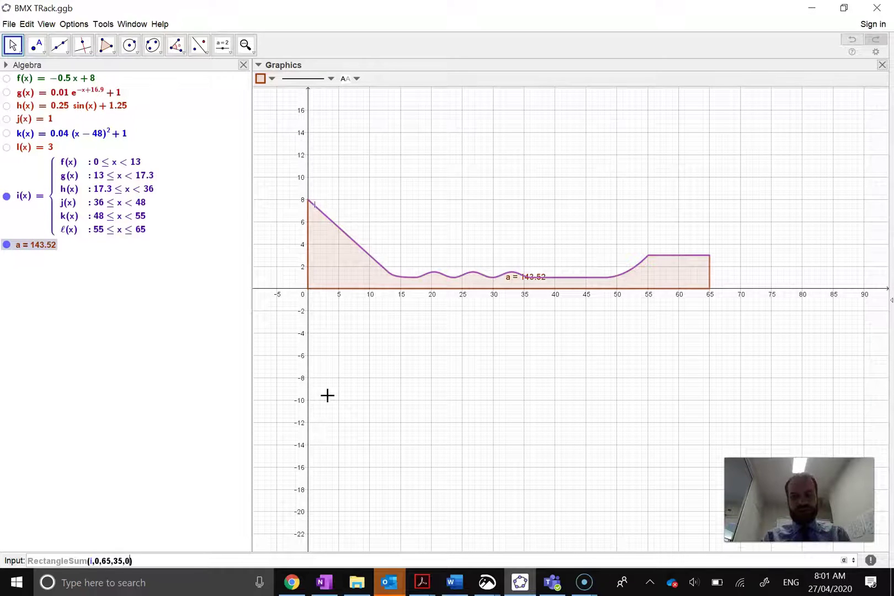
key(Return)
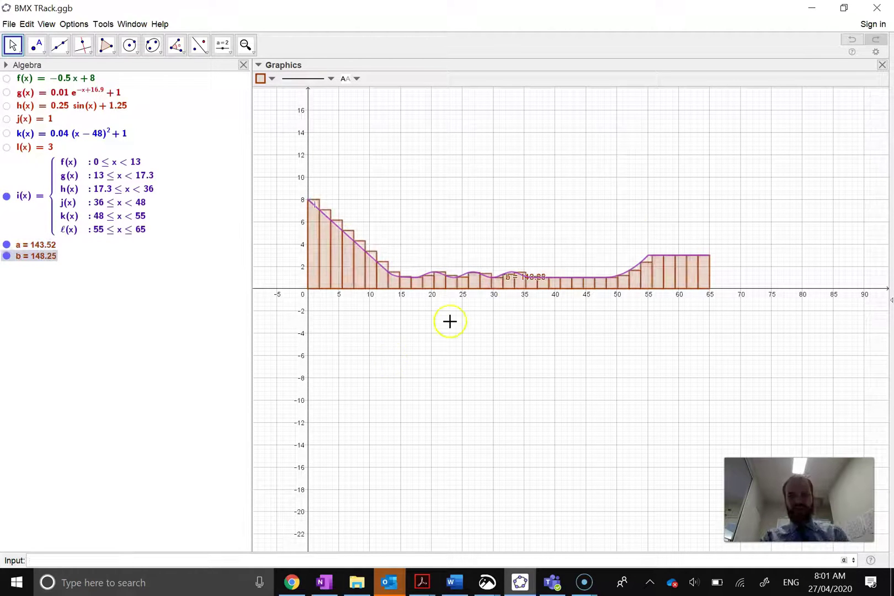
click(610, 236)
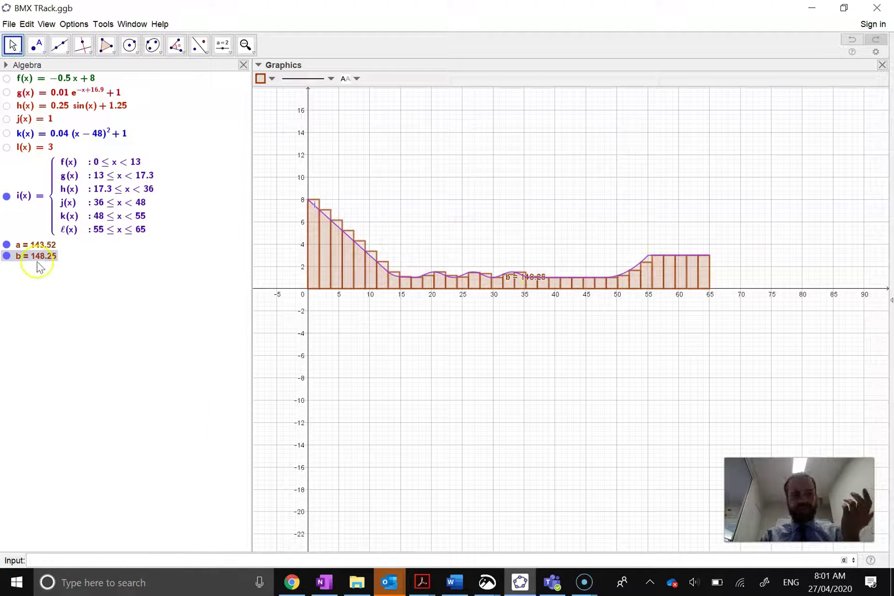
Place a new slider named a with minimum 2 and maximum 300
click(224, 46)
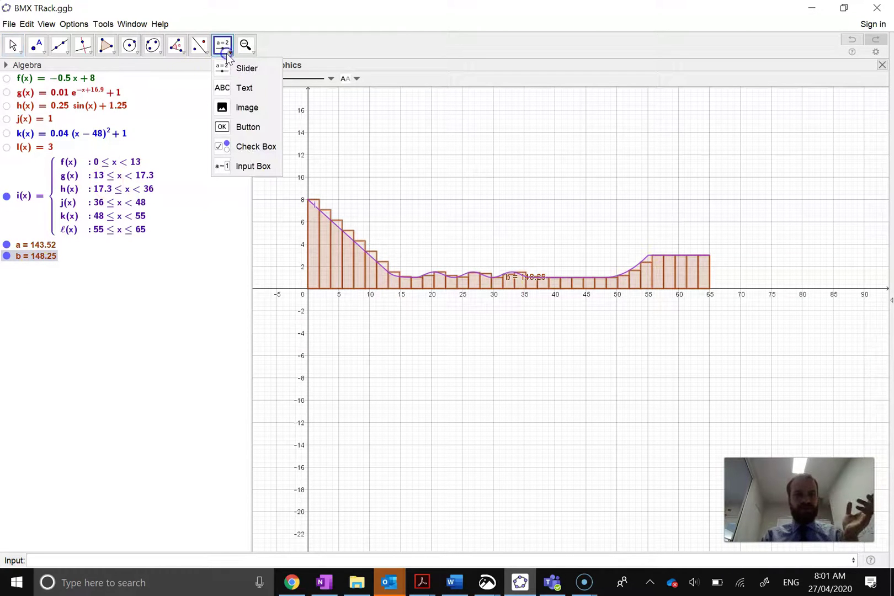
click(229, 70)
click(653, 110)
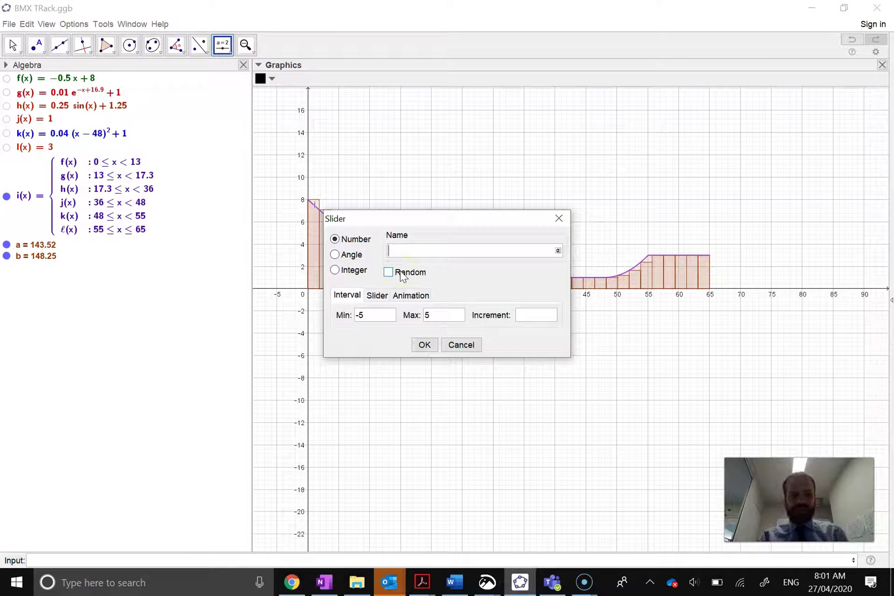
click(381, 314)
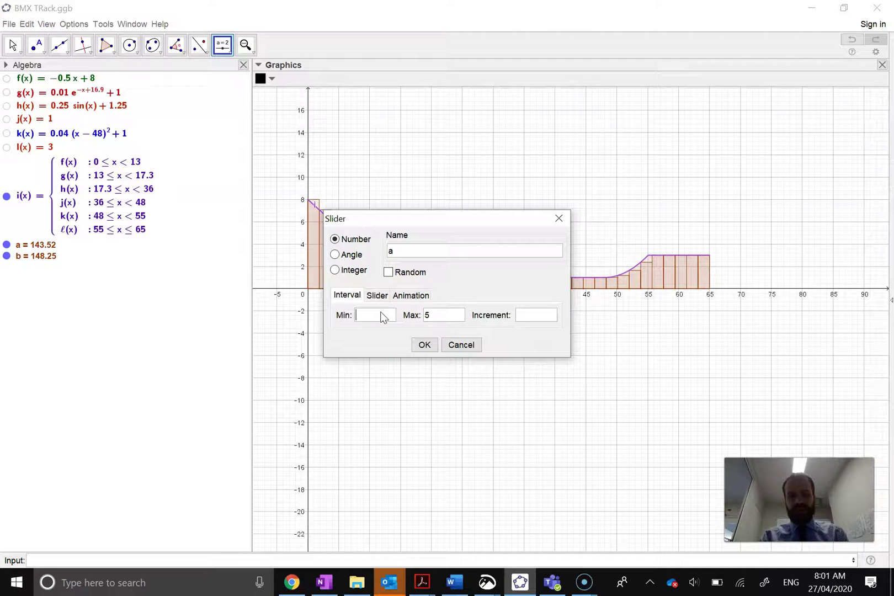
click(446, 315)
Create slider a and redefine b as RectangleSum(i, 0, 65, a, 0), giving b = 307.81
click(424, 345)
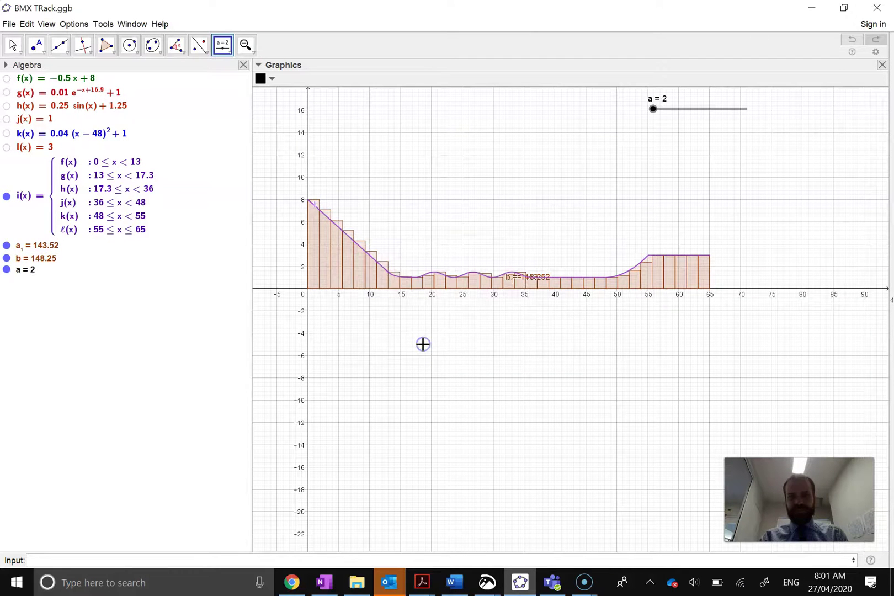
double_click(35, 264)
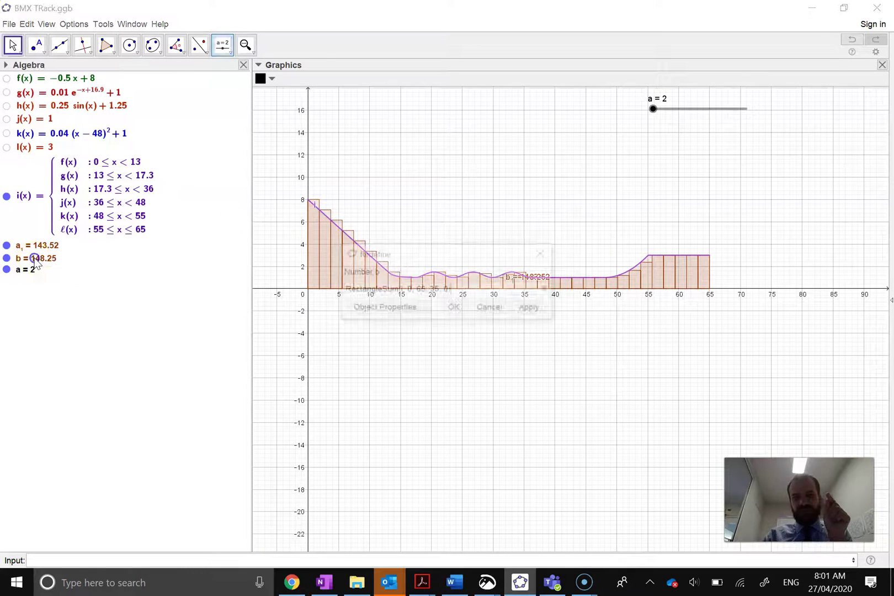
click(363, 288)
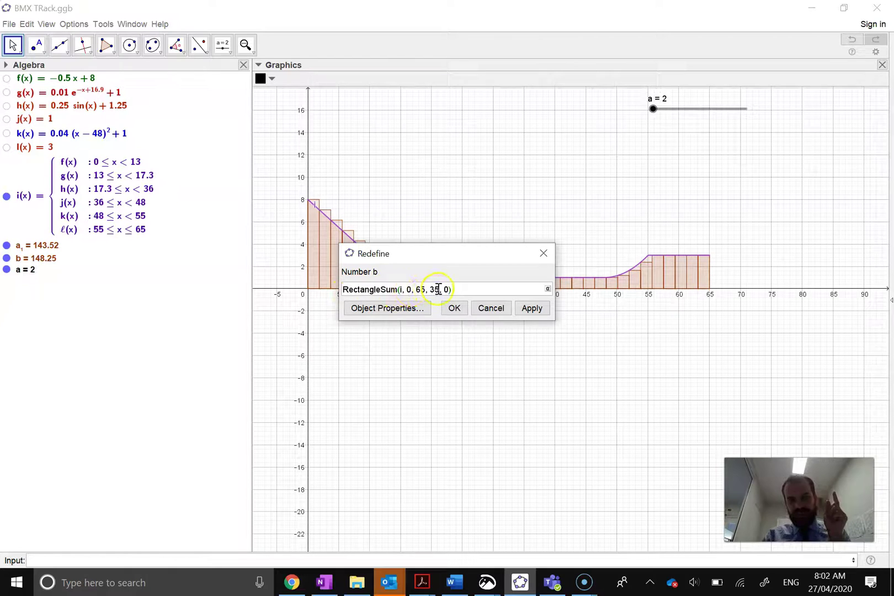
click(531, 307)
click(454, 308)
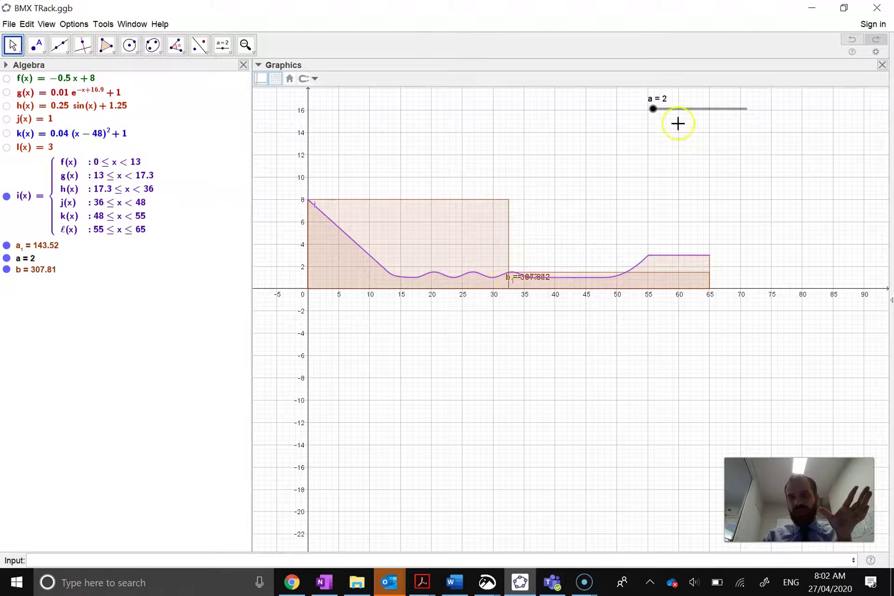
Drag slider a up to 300, bringing b down to 144.07
drag(655, 111, 660, 117)
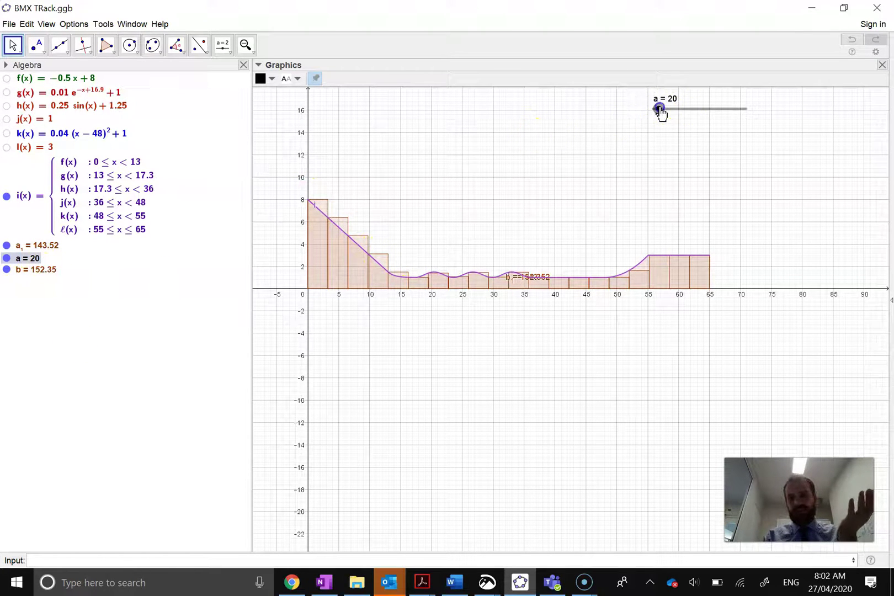
drag(661, 110, 674, 114)
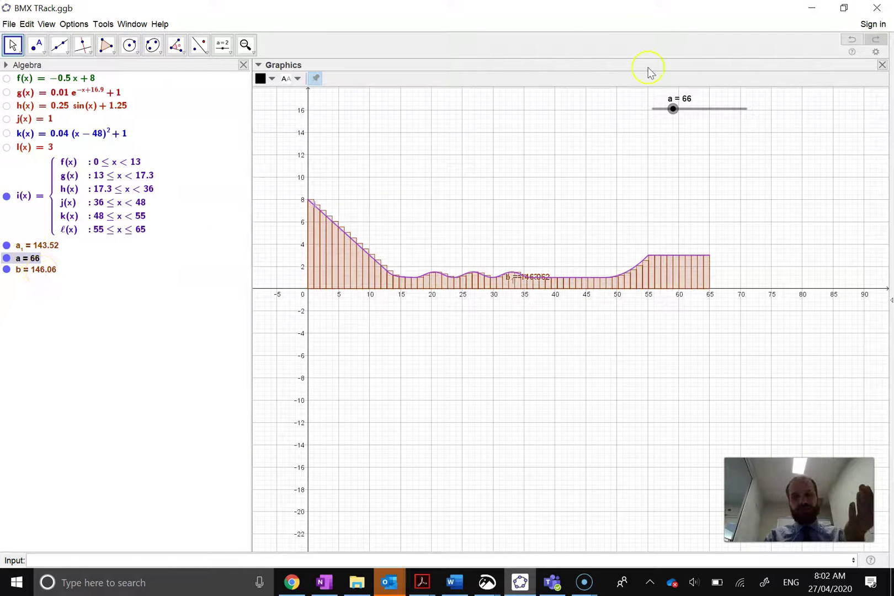
drag(677, 118, 764, 114)
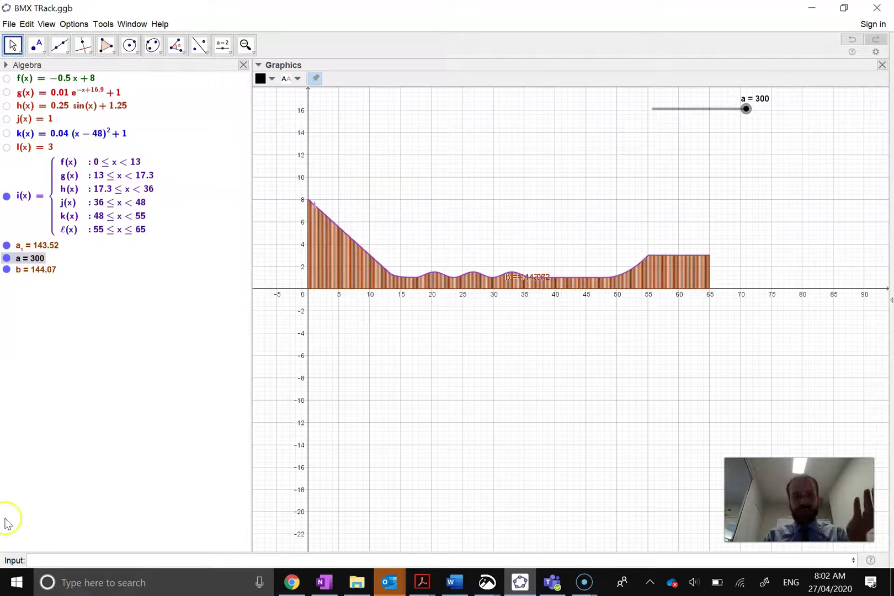
Create a slider b ranging from 0 to 1
click(221, 48)
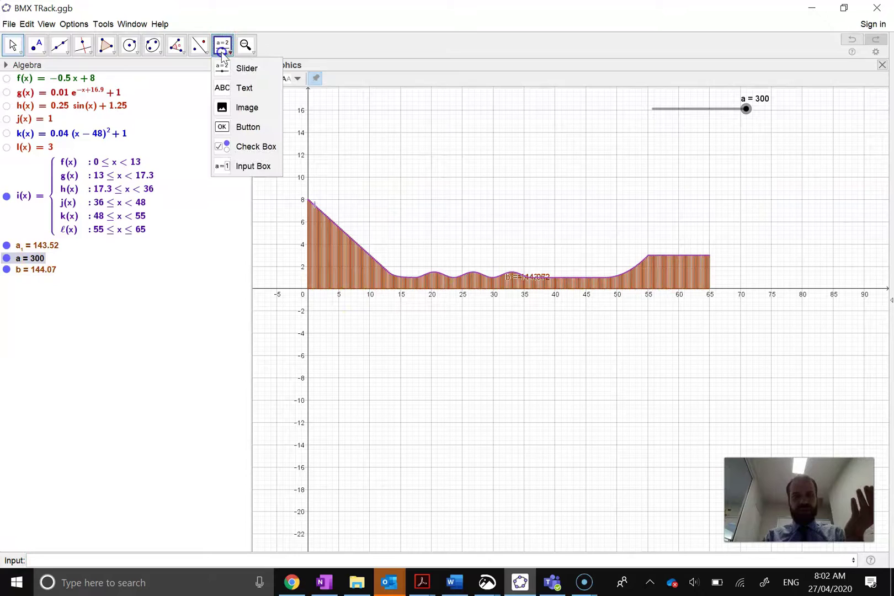
click(241, 69)
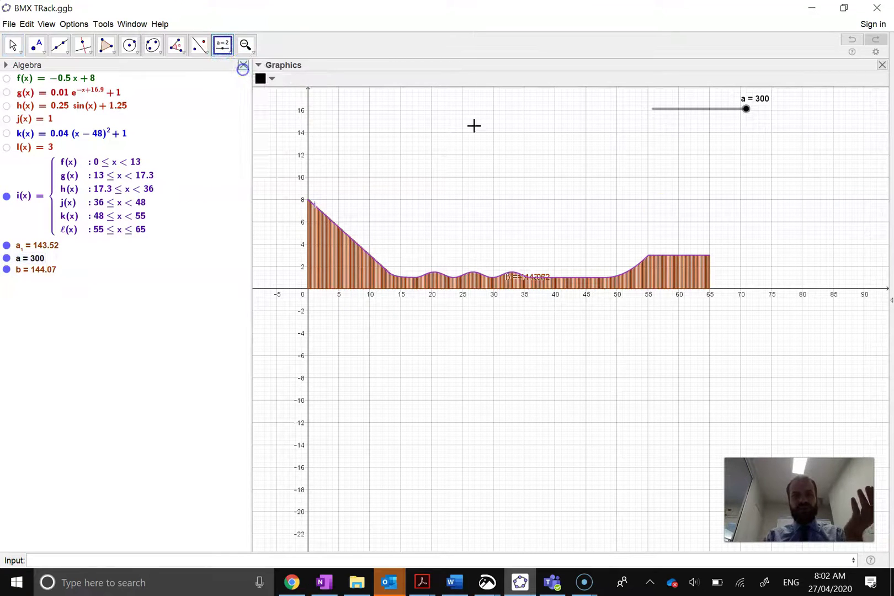
click(587, 129)
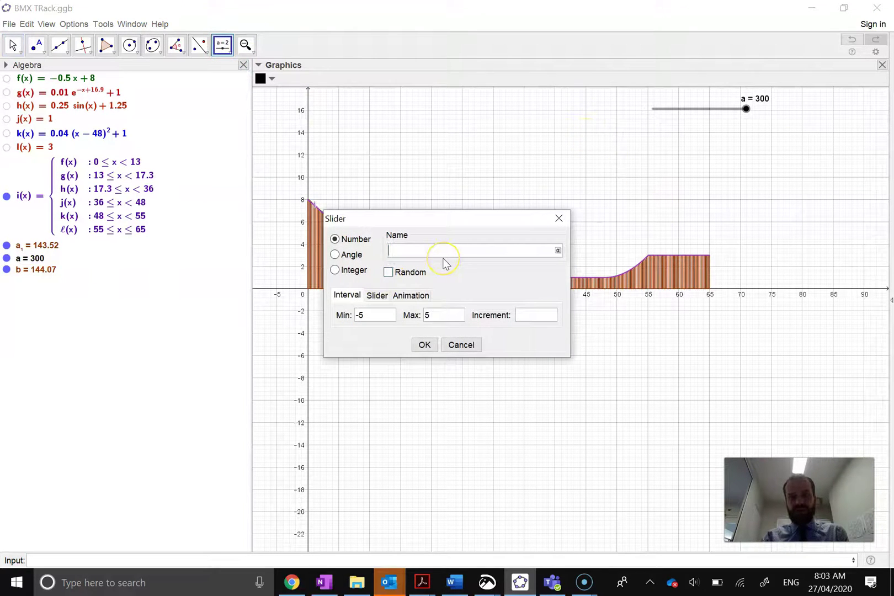
click(377, 315)
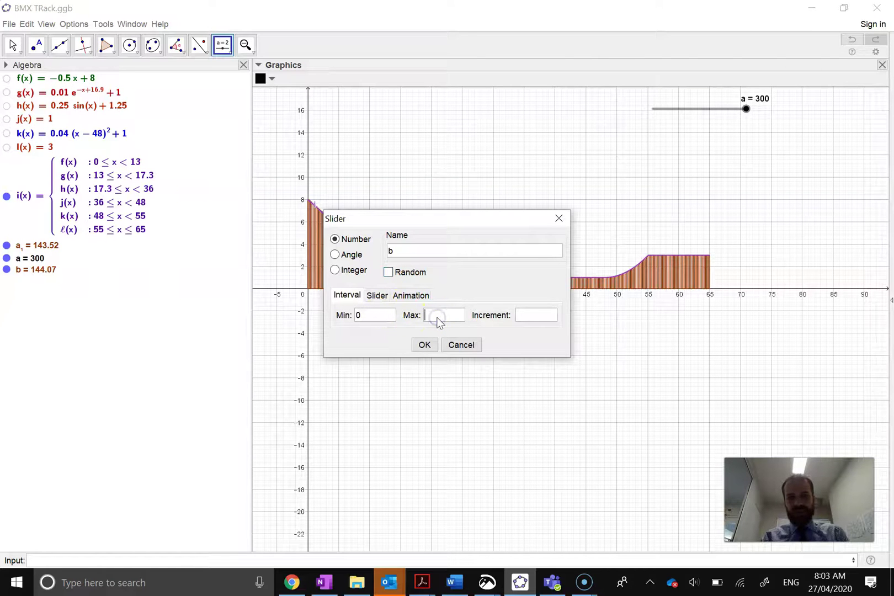
click(423, 345)
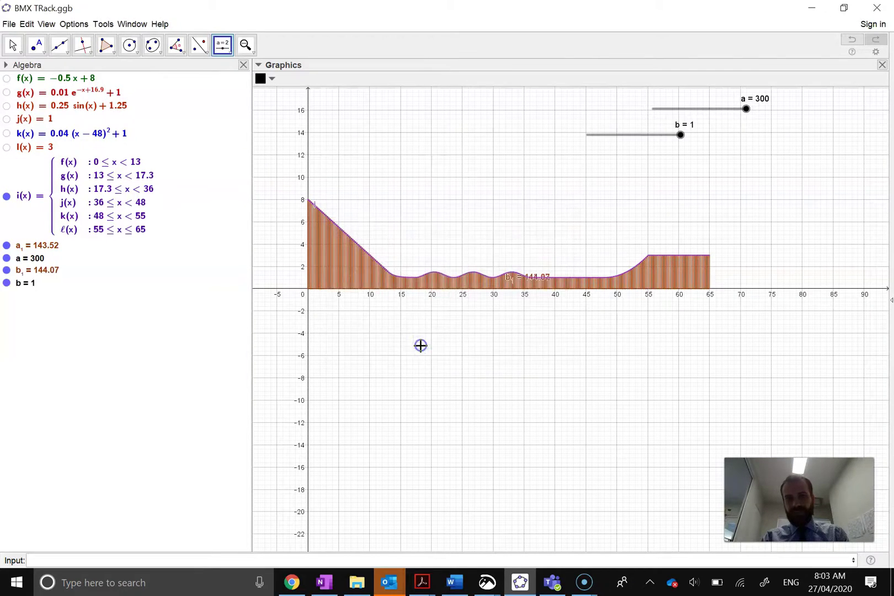
Set a to 38 and redefine b₁ as RectangleSum(i, 0, 65, a, b), giving 139.37
drag(748, 109, 664, 113)
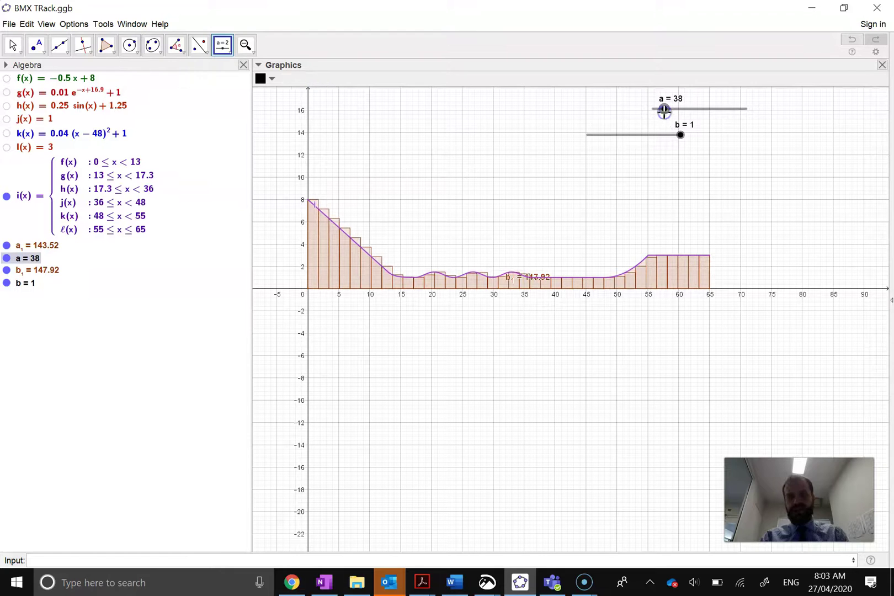
double_click(49, 271)
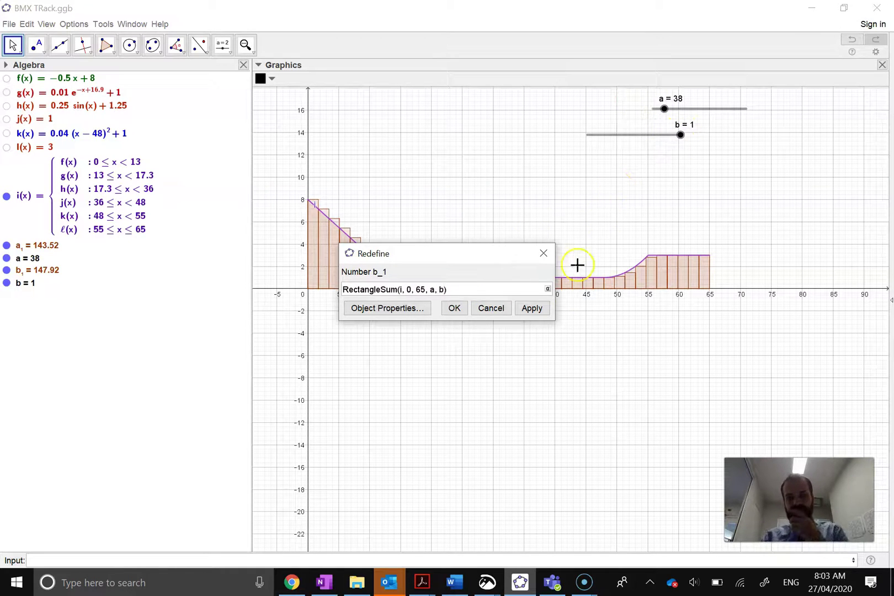
click(532, 307)
click(455, 308)
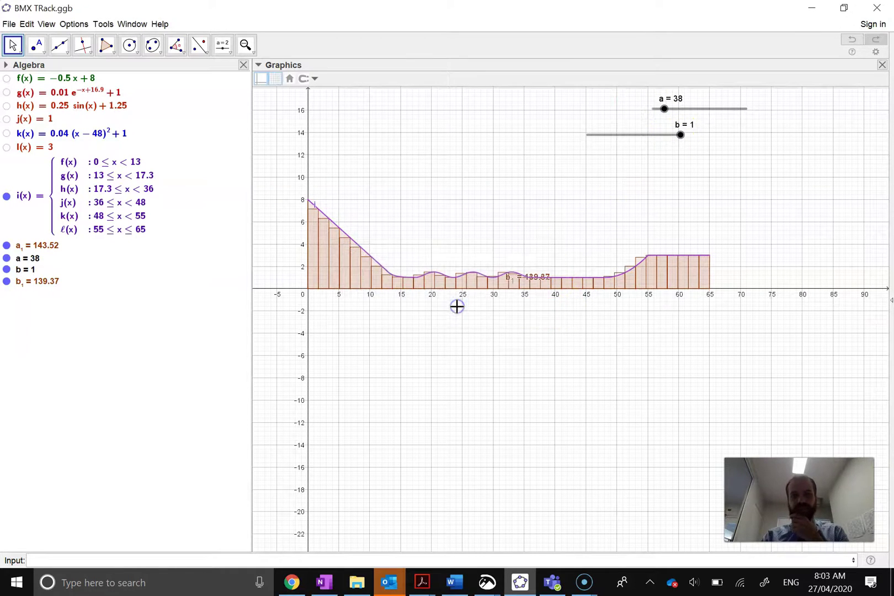
Slide b from 1 through 0.5 to 0, using left endpoints so b₁ = 147.92
click(681, 136)
drag(682, 141, 635, 140)
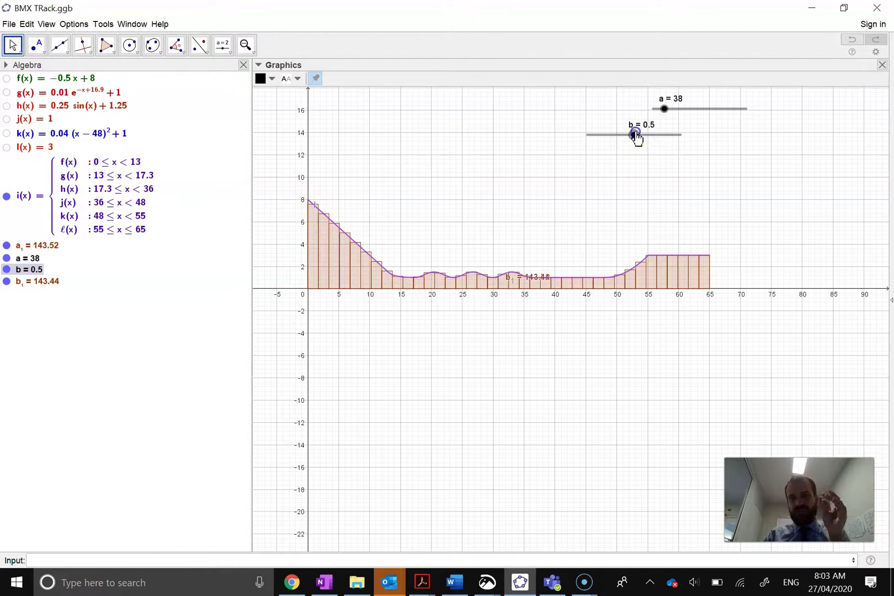
drag(634, 135, 445, 83)
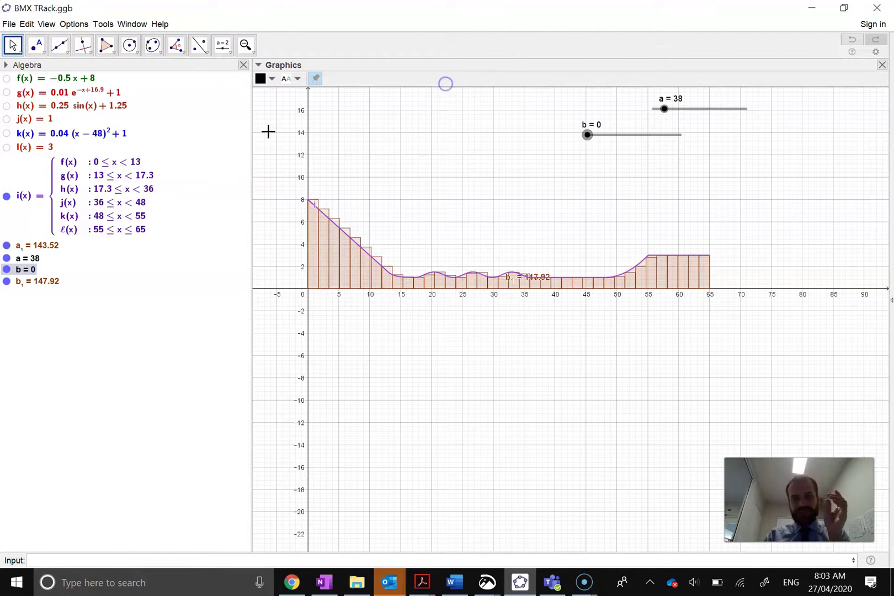
click(99, 559)
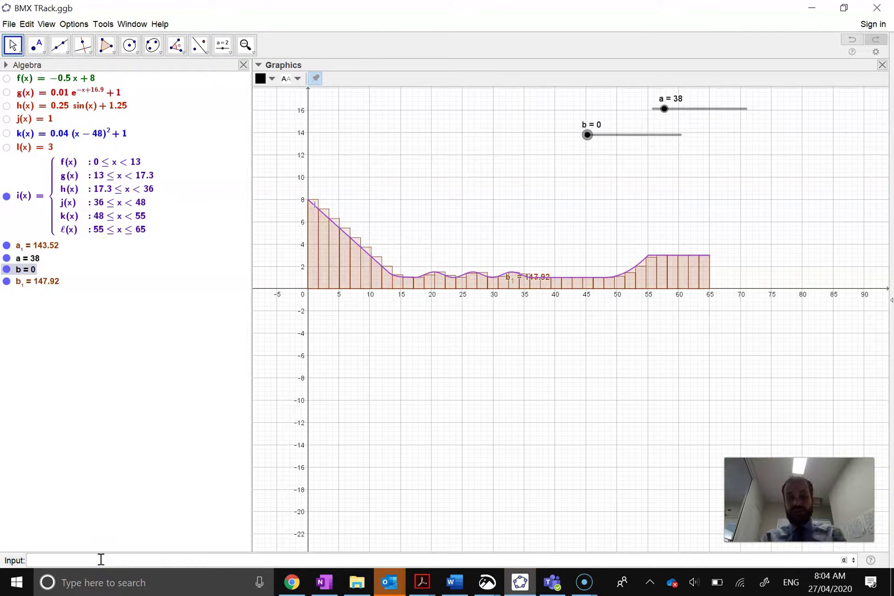
Create c = TrapeziumSum(i, 0, 65, a), dropping the rejected b argument, giving 143.65
text(TrapeziumS)
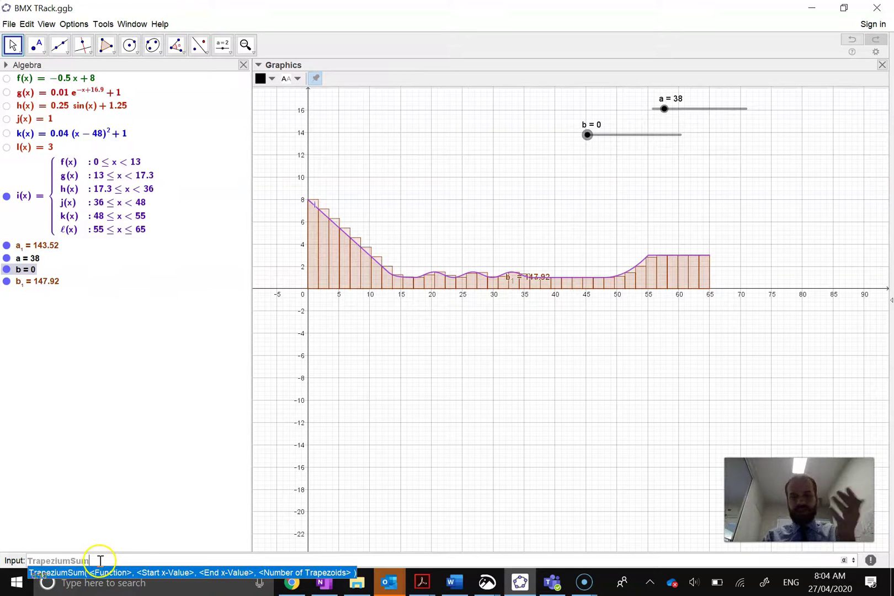
text(um)
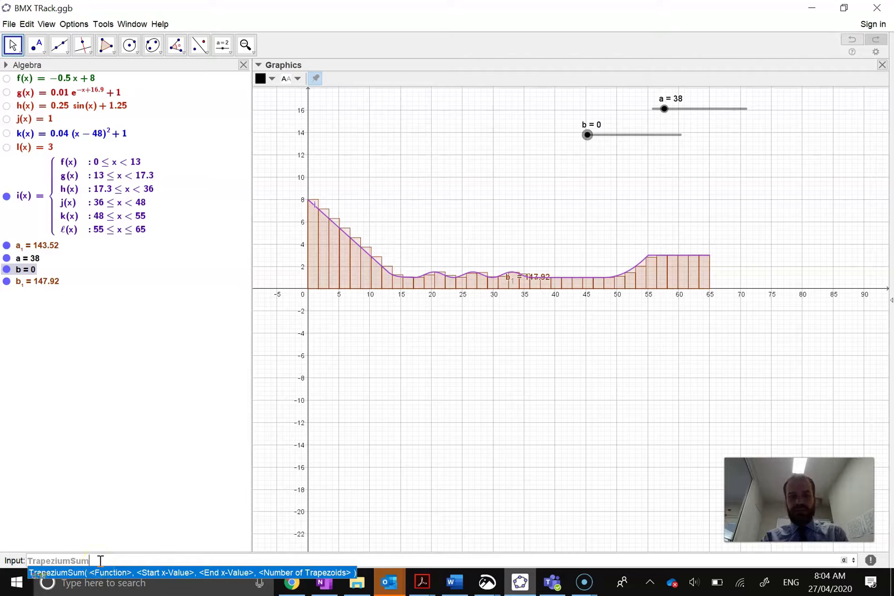
text((i,0,65,)
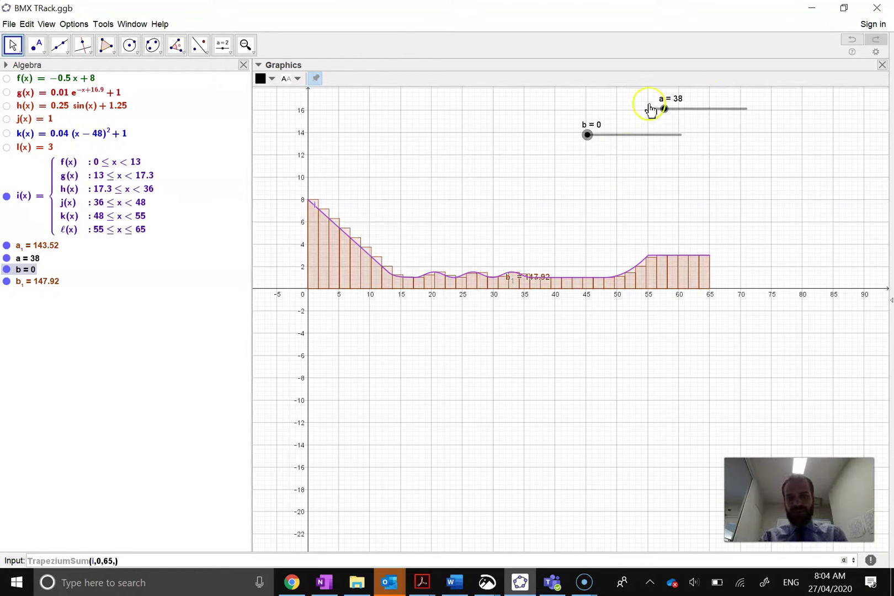
text(,b)
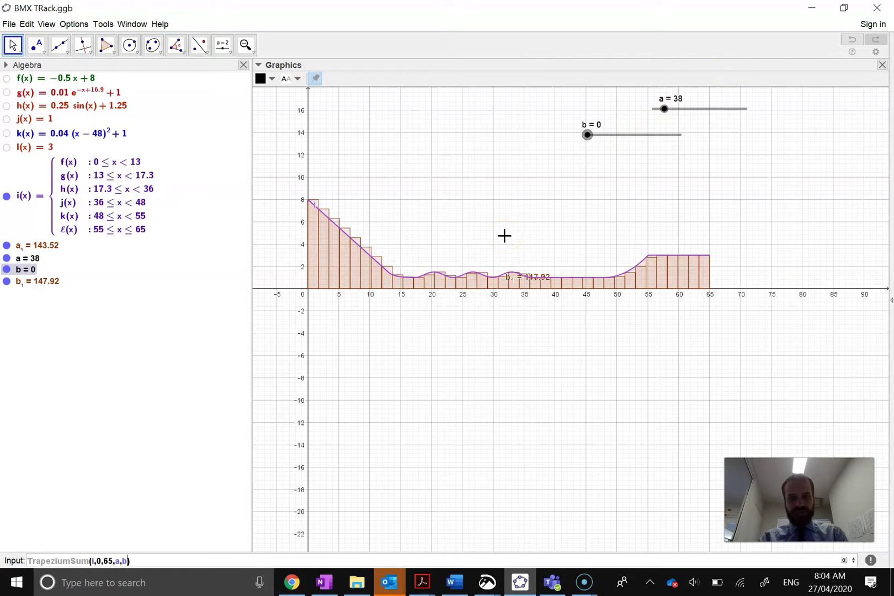
key(Return)
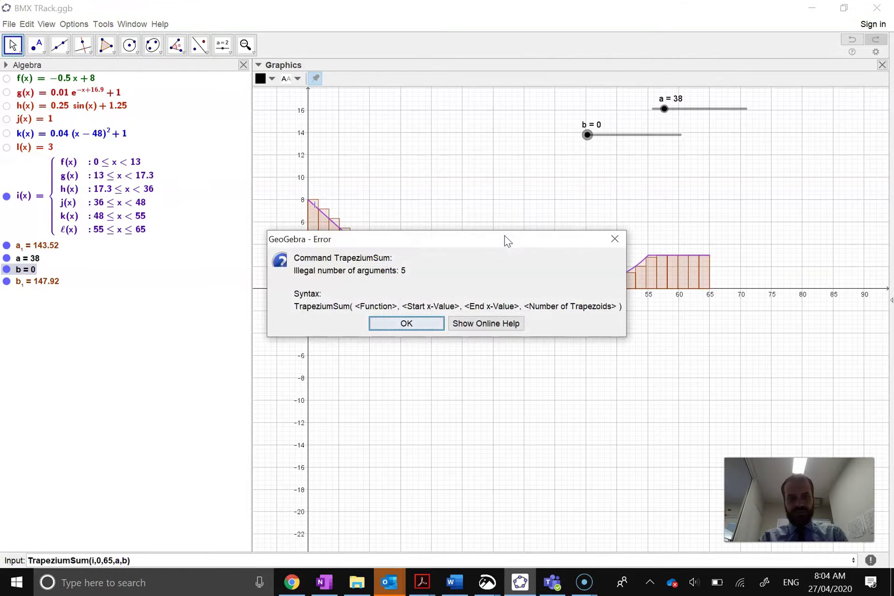
click(424, 331)
click(128, 561)
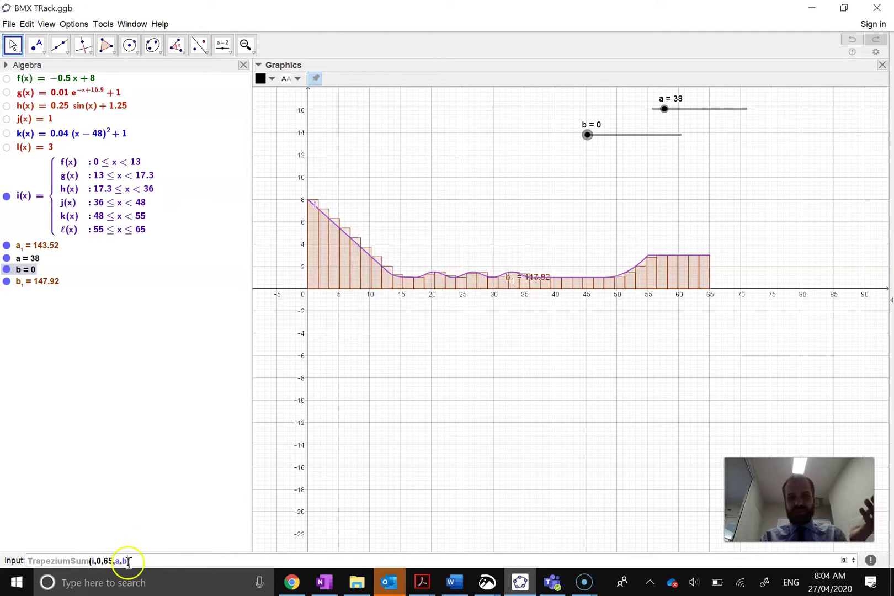
key(BackSpace)
key(BackSpace)
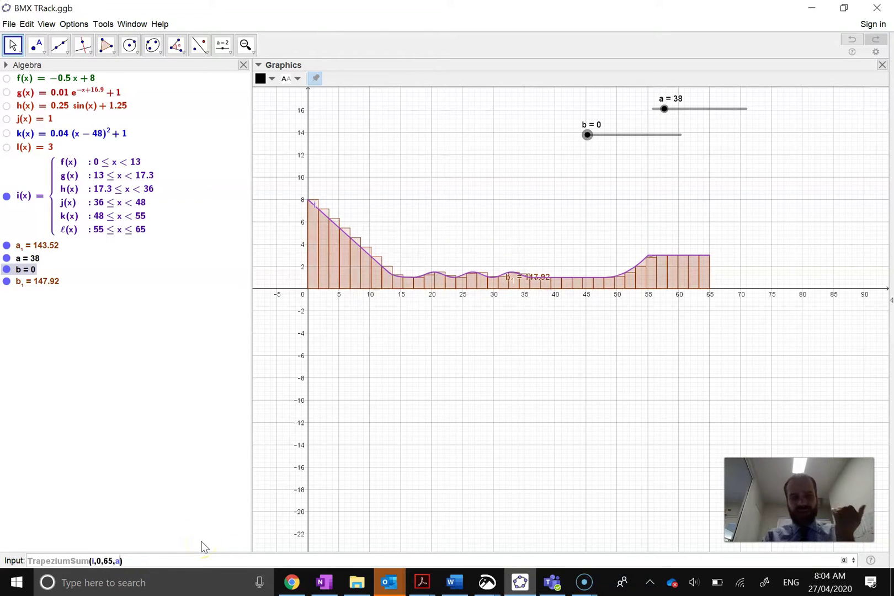
key(Return)
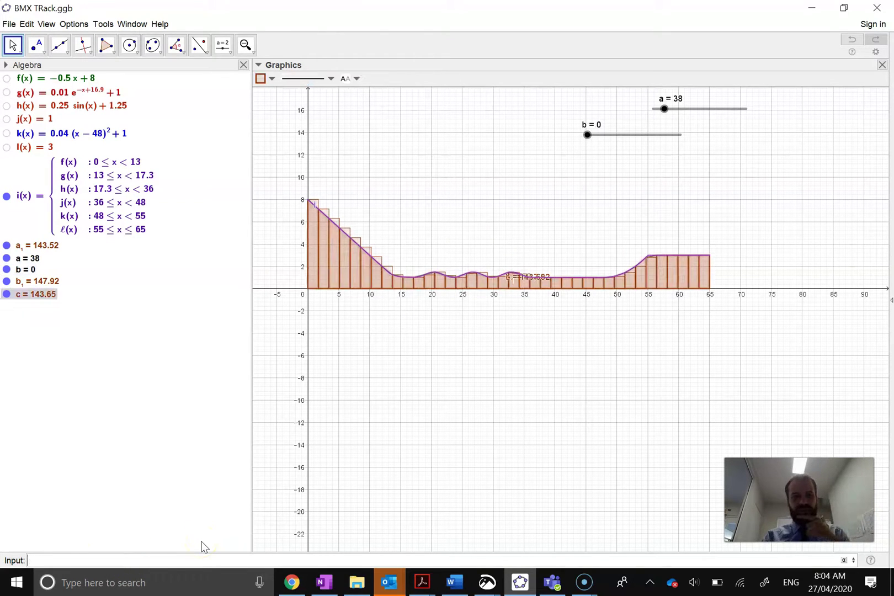
Hide the rectangle sum b₁ and set slider a to 5, giving c = 143.97
click(7, 282)
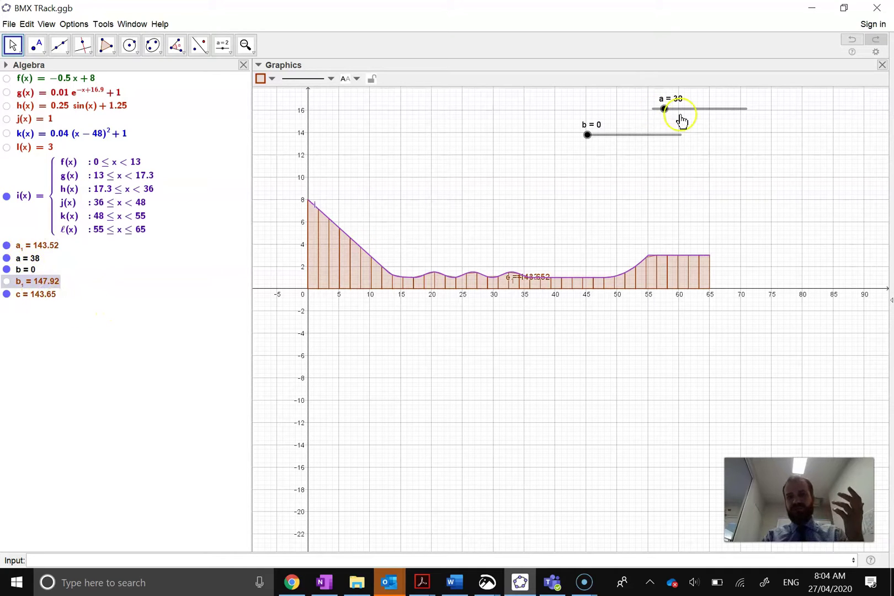
drag(666, 110, 655, 117)
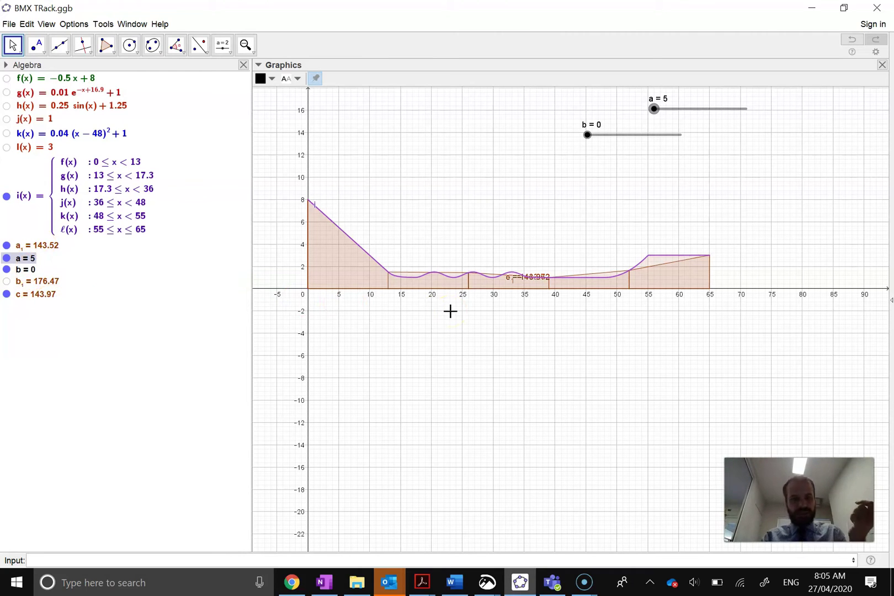
click(385, 454)
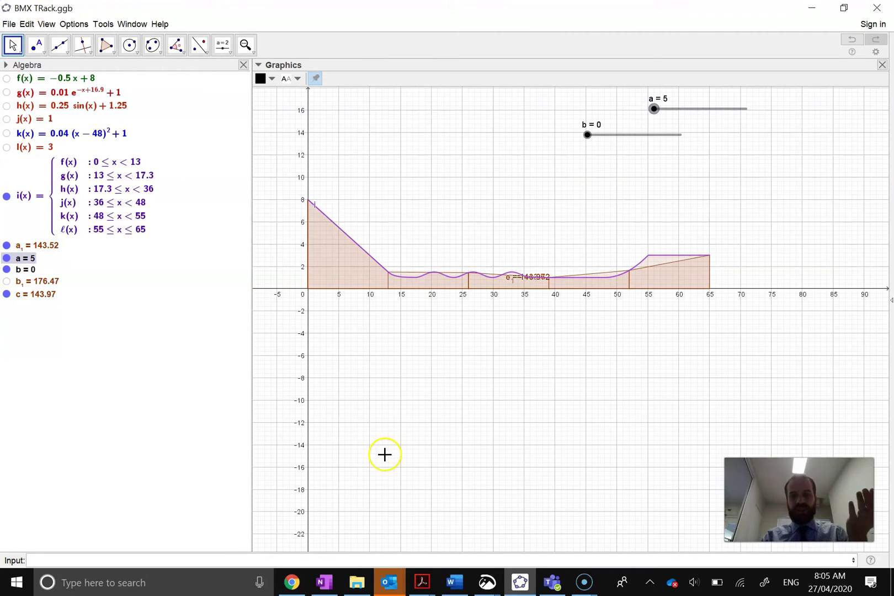